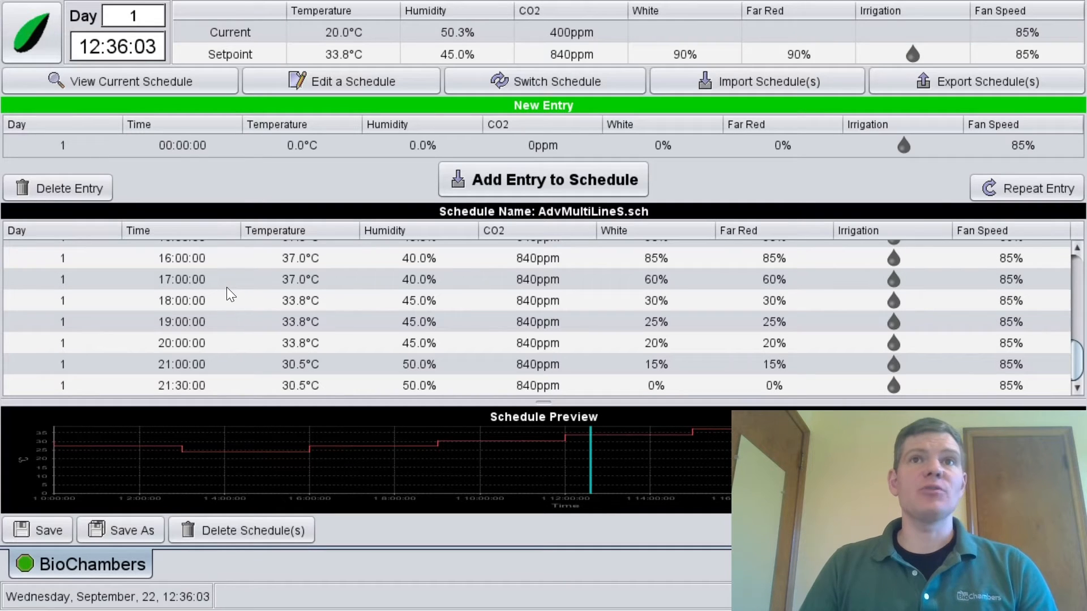
# Step: Set the new entry's day to 2 and keep its time at 00:00:00
pyautogui.click(72, 148)
pyautogui.click(483, 227)
pyautogui.click(675, 299)
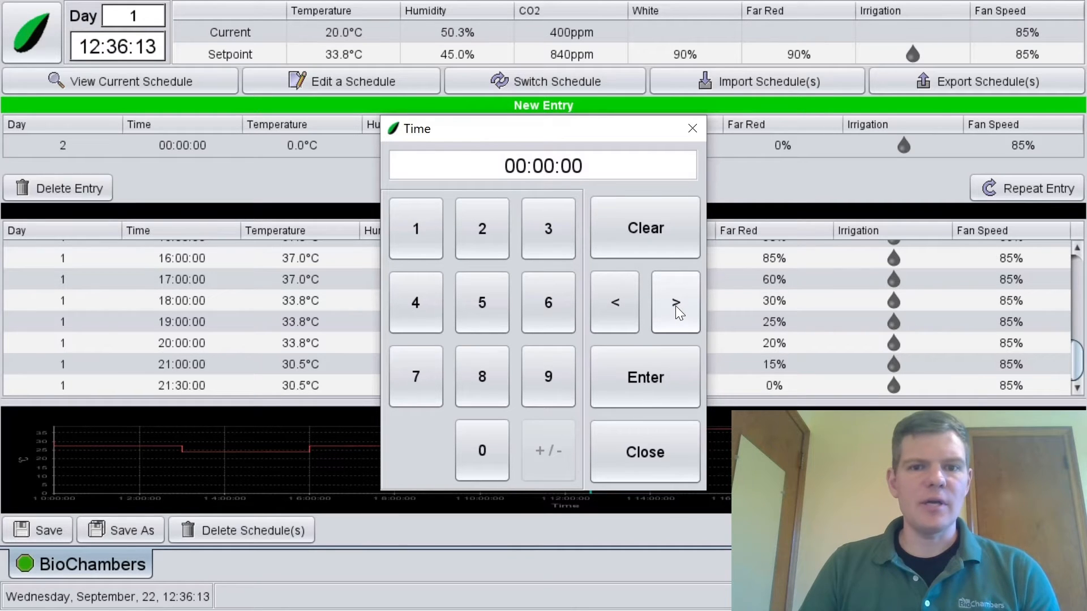
pyautogui.press('Return')
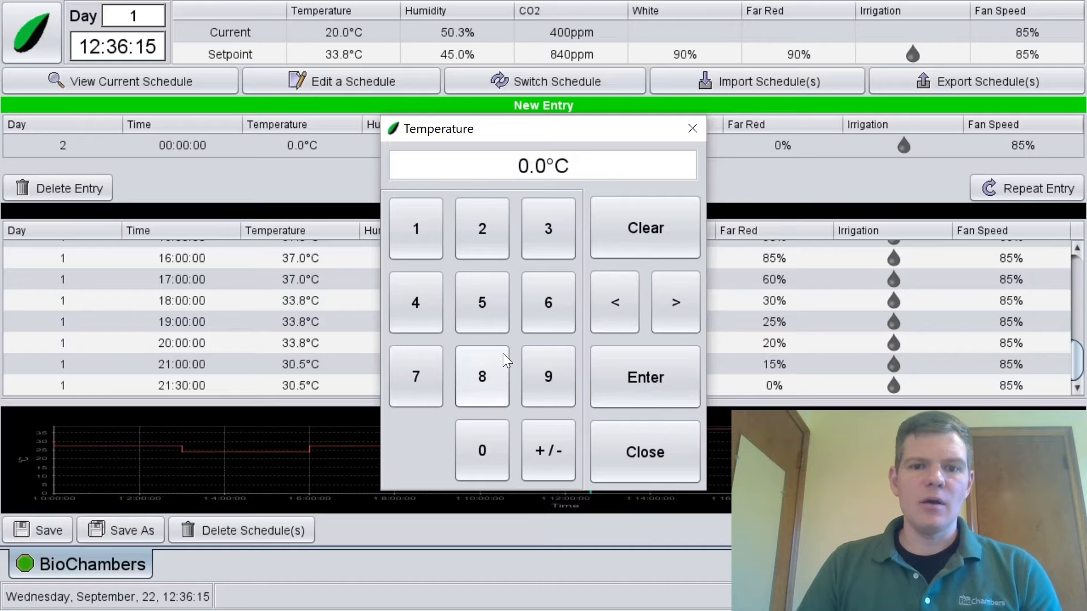
# Step: Set the new entry's temperature to 17.0°C and its humidity to 75.0%
pyautogui.click(406, 230)
pyautogui.click(423, 384)
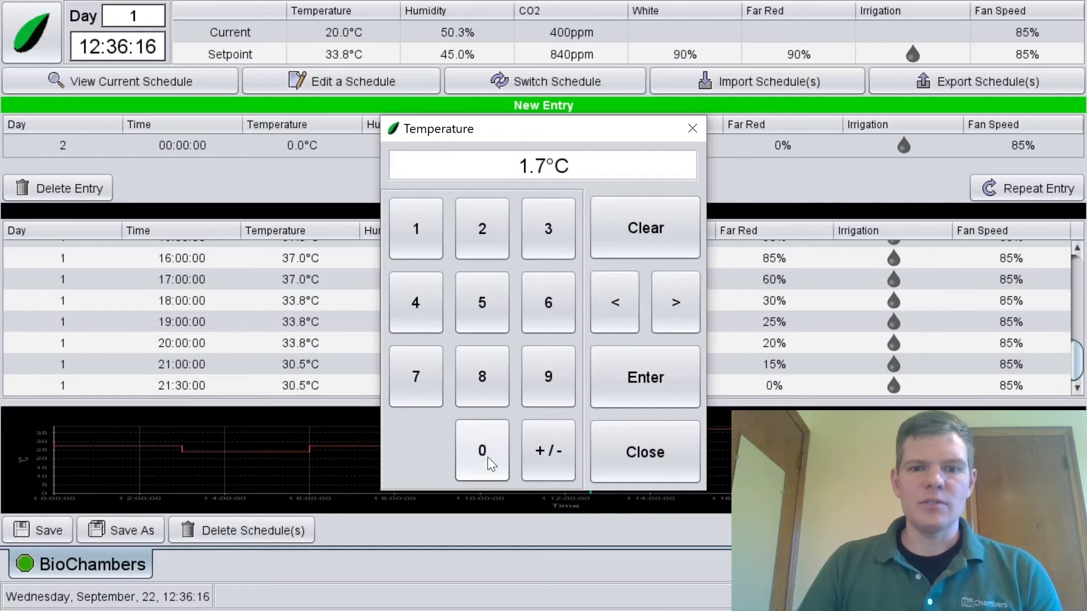
pyautogui.click(486, 455)
pyautogui.click(671, 310)
pyautogui.click(417, 357)
pyautogui.click(489, 298)
pyautogui.click(490, 449)
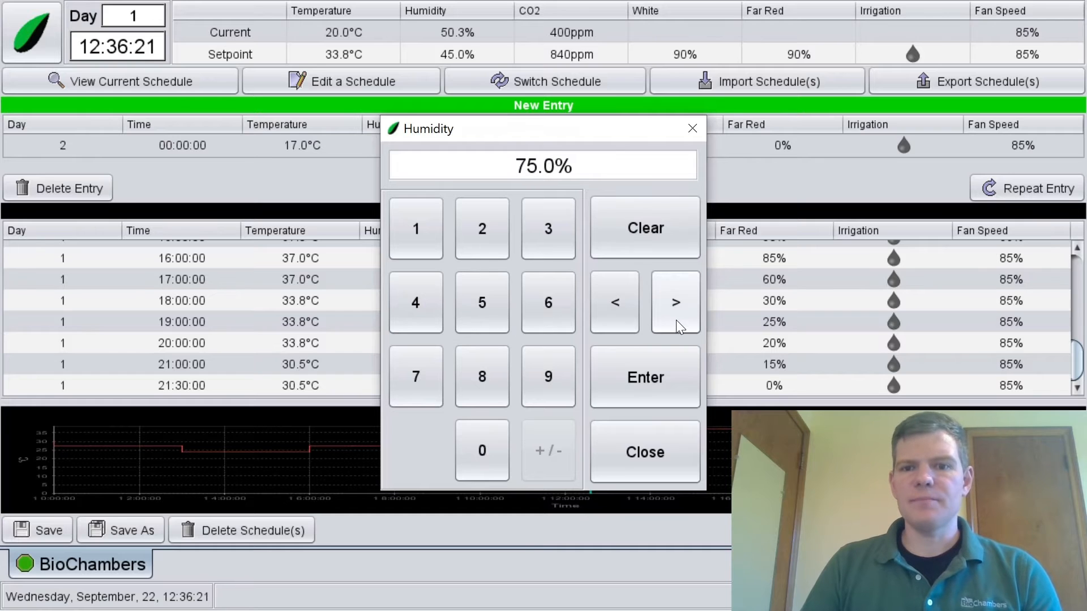
# Step: Set the new entry's CO2 to 840 ppm and add the day 2 00:00:00 entry to the schedule
pyautogui.click(676, 319)
pyautogui.click(470, 368)
pyautogui.click(431, 319)
pyautogui.click(482, 445)
pyautogui.click(680, 301)
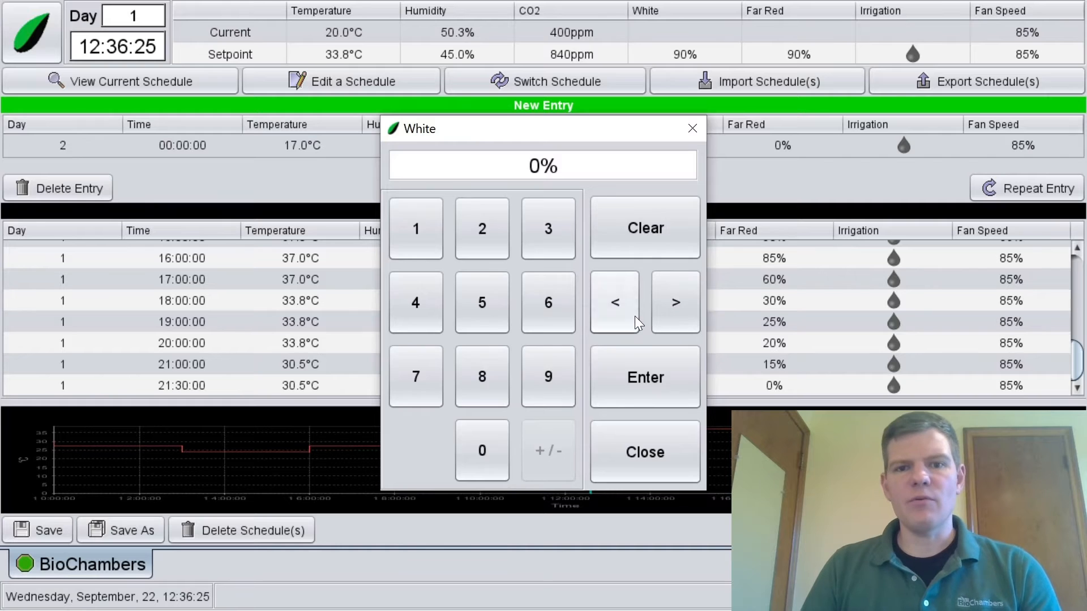
pyautogui.click(675, 376)
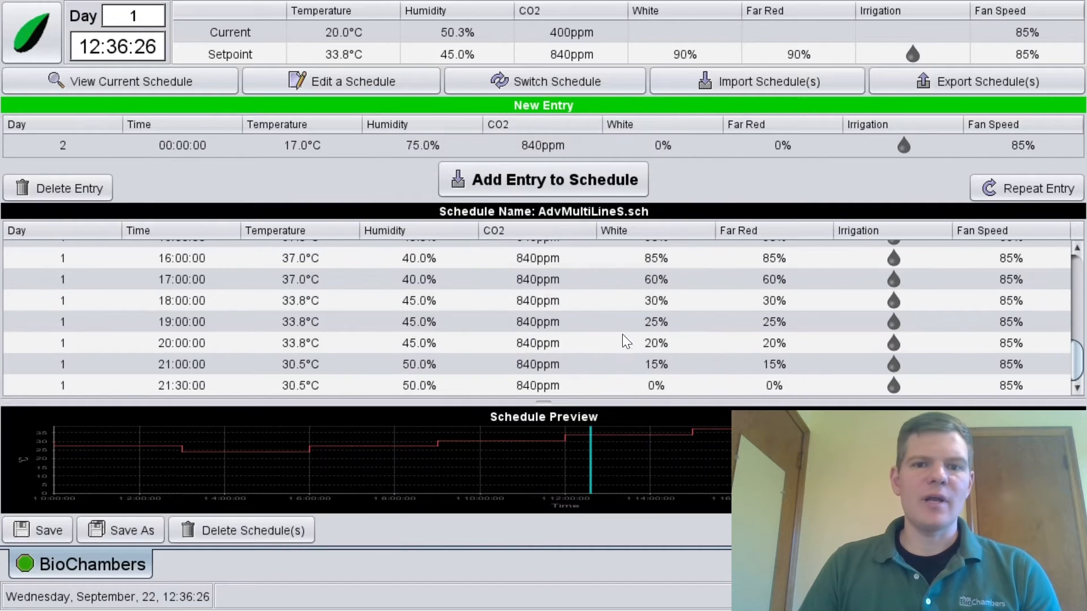
pyautogui.click(549, 180)
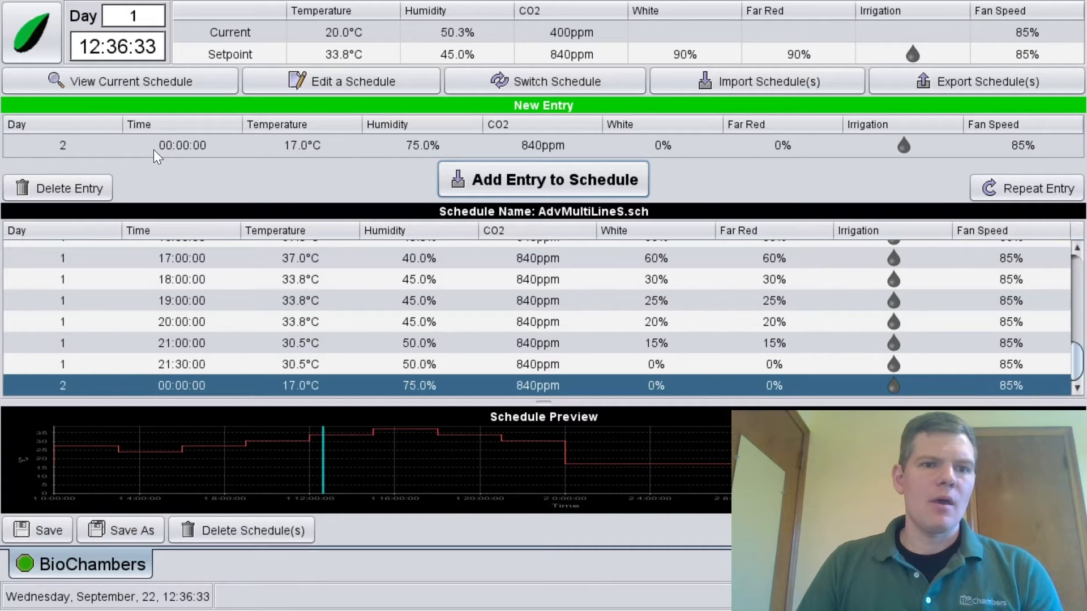
# Step: Start another day 2 entry and set its time to 03:00:00
pyautogui.click(90, 140)
pyautogui.click(684, 315)
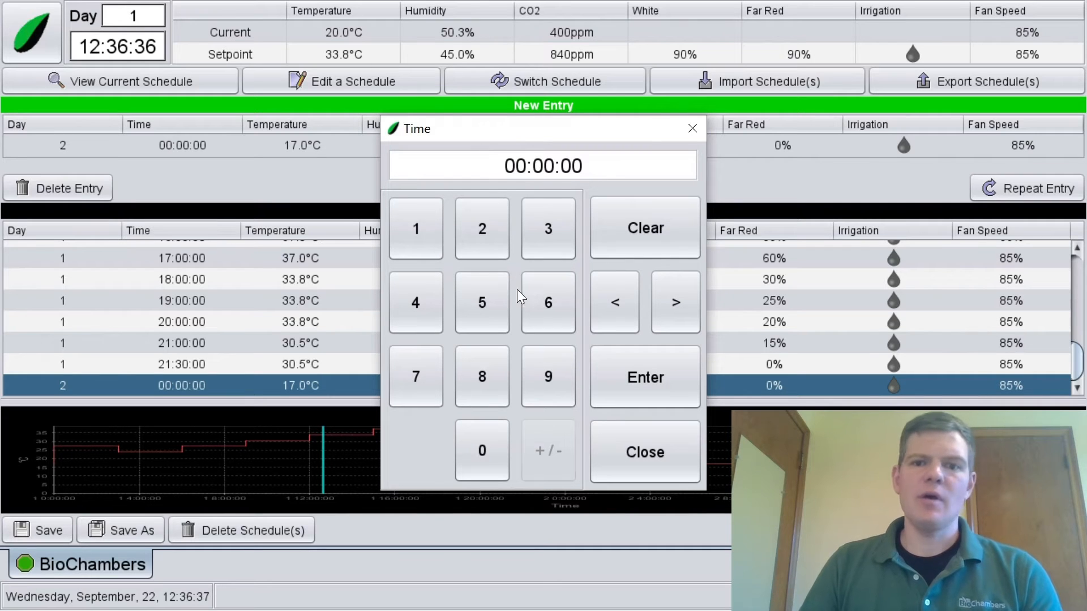
pyautogui.click(546, 214)
pyautogui.click(492, 441)
pyautogui.click(489, 442)
pyautogui.click(490, 442)
pyautogui.click(677, 300)
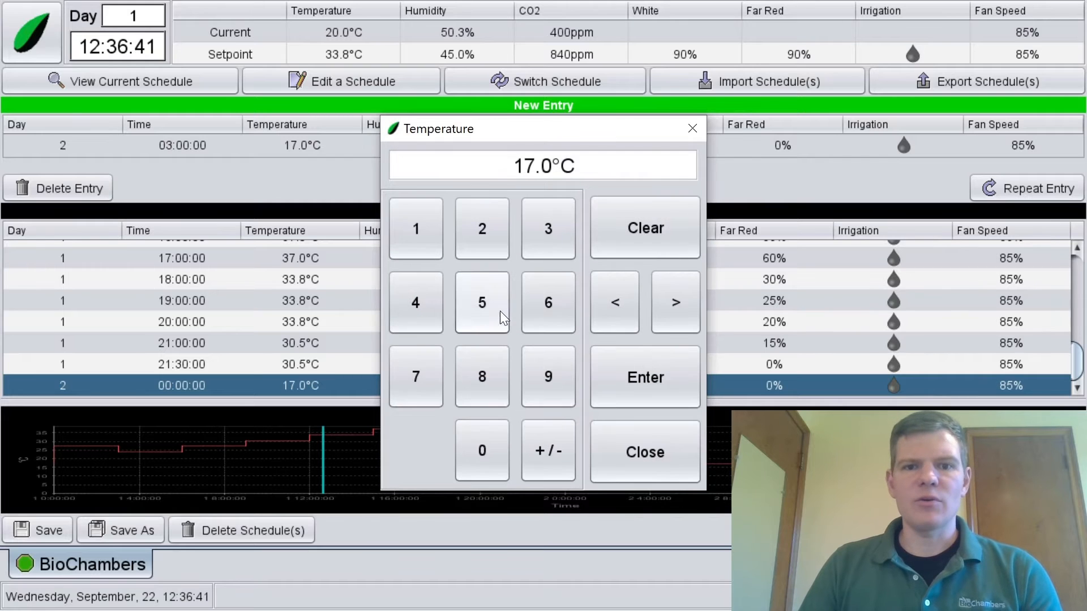
# Step: Set the 03:00:00 entry's temperature to 14.0°C and its humidity to 85.0%
pyautogui.click(410, 236)
pyautogui.click(415, 308)
pyautogui.click(500, 444)
pyautogui.click(672, 302)
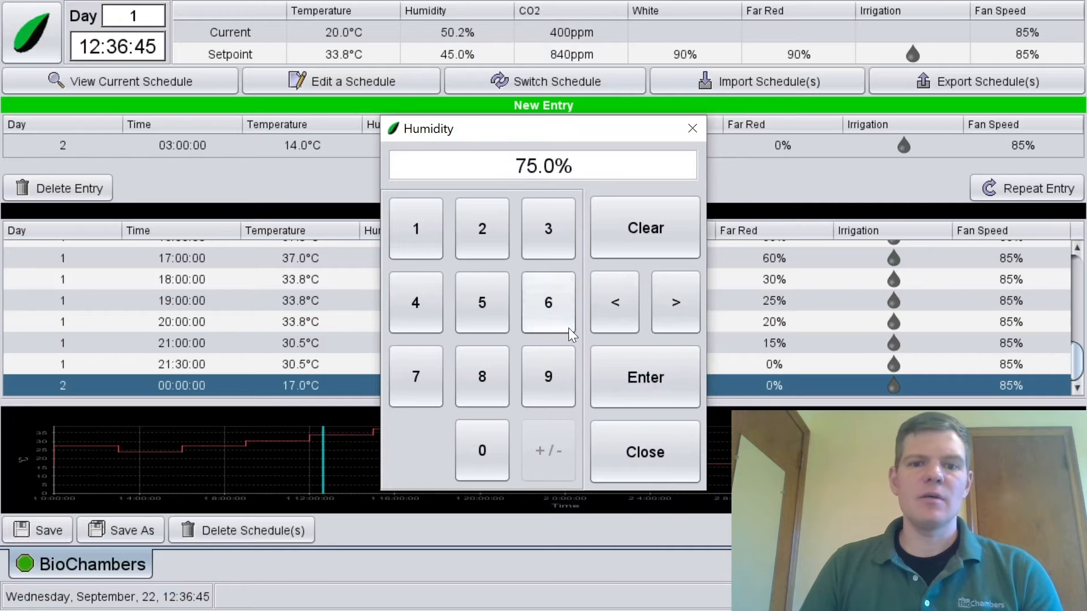
pyautogui.click(482, 371)
pyautogui.click(480, 323)
pyautogui.click(479, 456)
# Step: Keep the remaining values and add the day 2 03:00:00 entry to the schedule
pyautogui.click(663, 295)
pyautogui.click(666, 290)
pyautogui.click(663, 386)
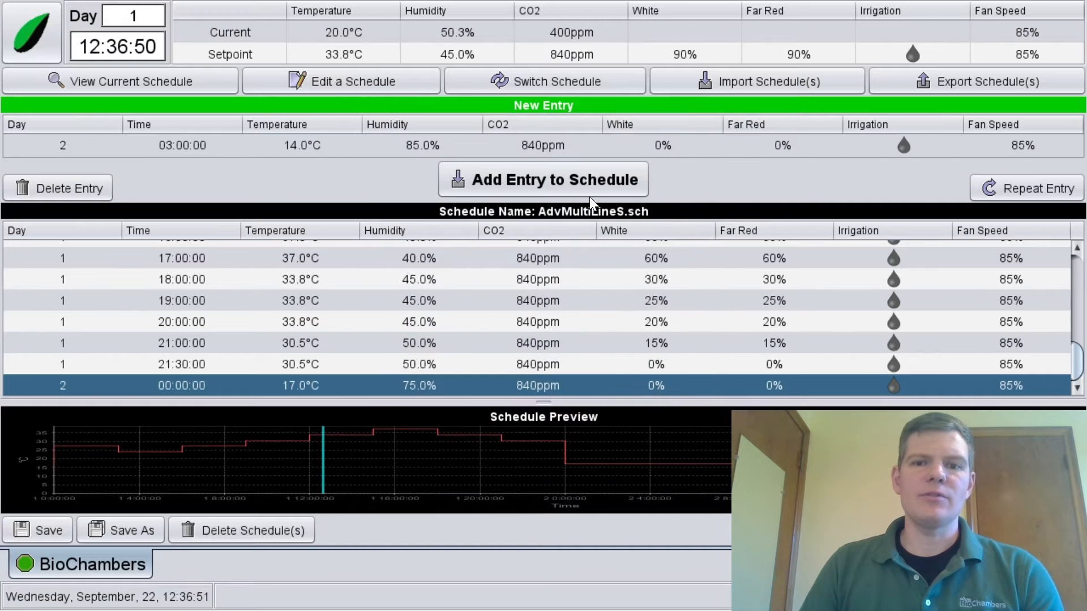
pyautogui.click(596, 180)
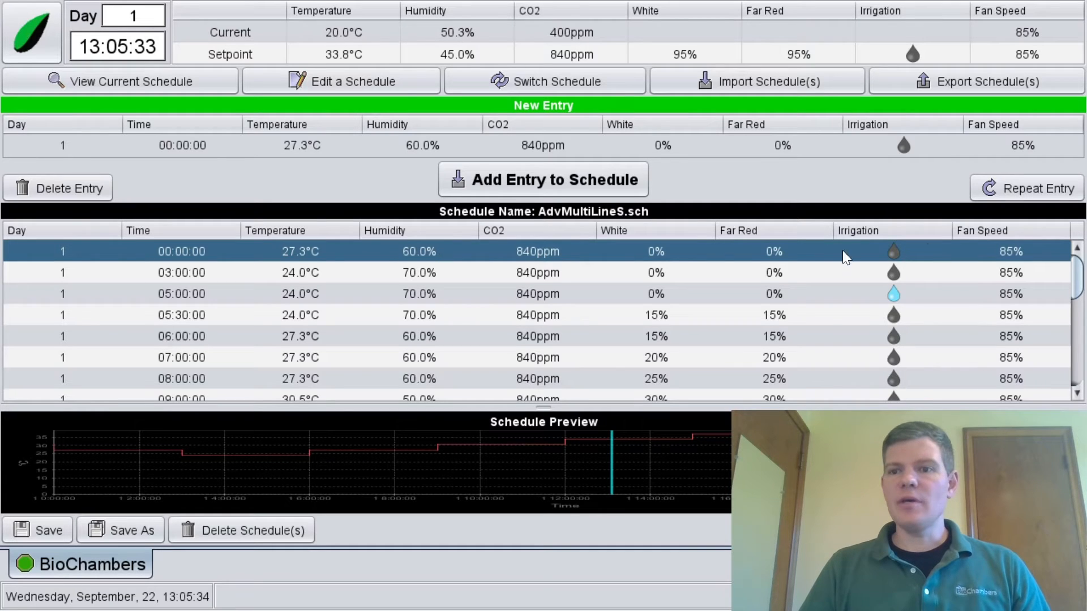
# Step: Repeat the day 1 00:00:00 entry every 1 day for 8 days
pyautogui.click(1010, 193)
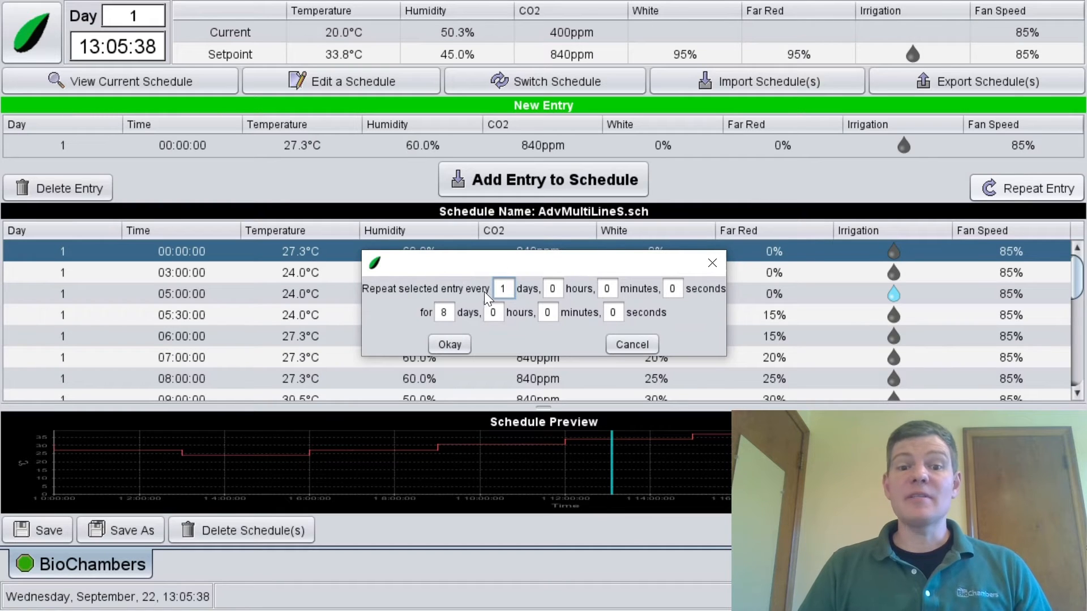
pyautogui.doubleClick(504, 289)
pyautogui.write('7')
pyautogui.press('BackSpace')
pyautogui.write('1')
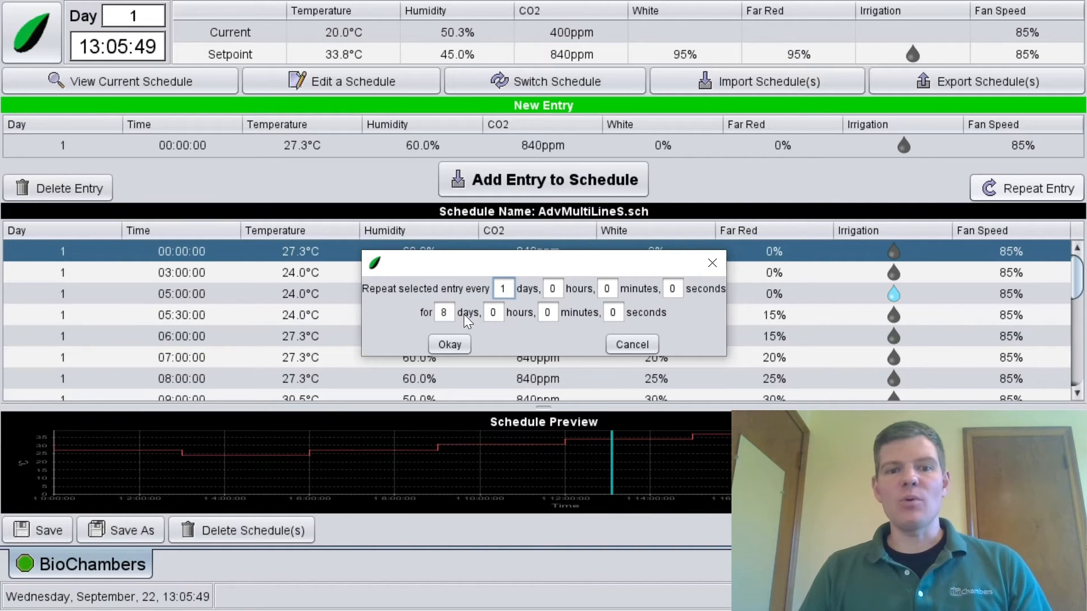
pyautogui.click(460, 344)
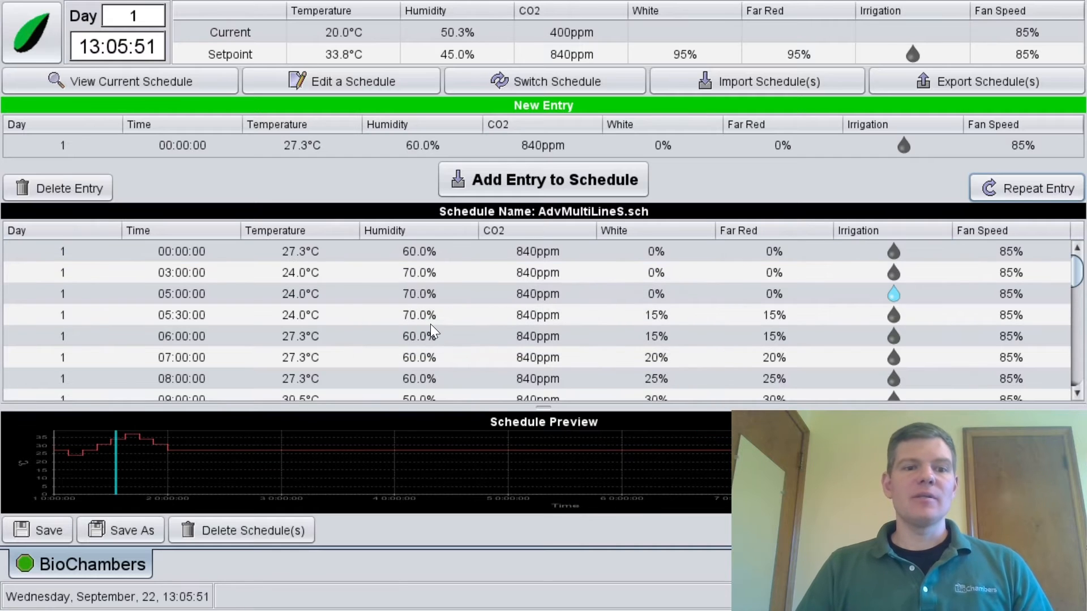
# Step: Check the repeated entries and repeat the day 1 03:00:00 entry every 1 day for 8 days
pyautogui.scroll(-8, 371, 311)
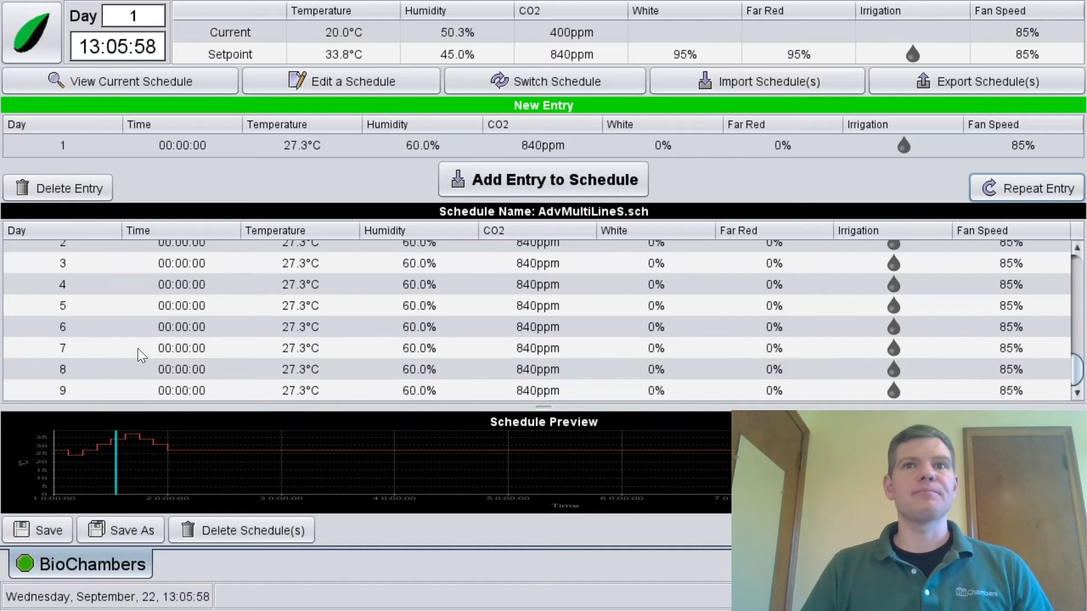
pyautogui.scroll(1, 138, 349)
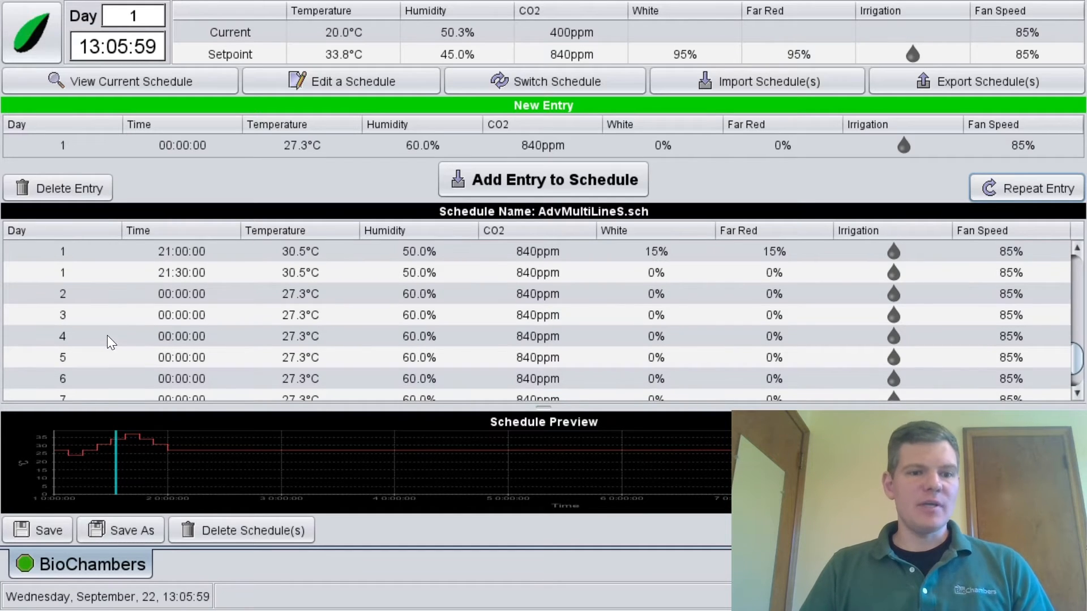
pyautogui.scroll(-1, 78, 306)
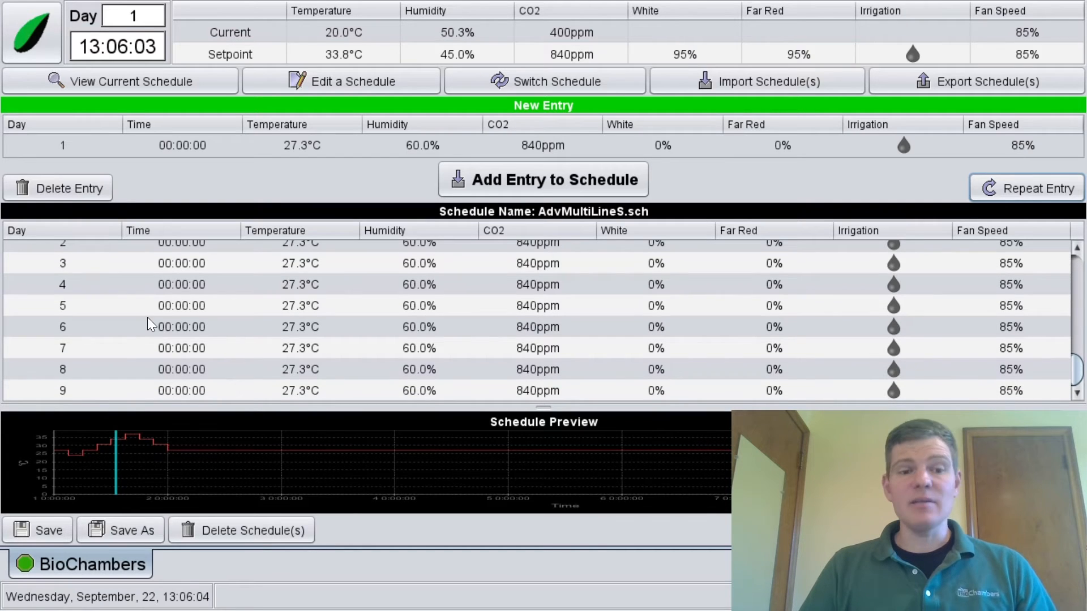
pyautogui.scroll(8, 156, 310)
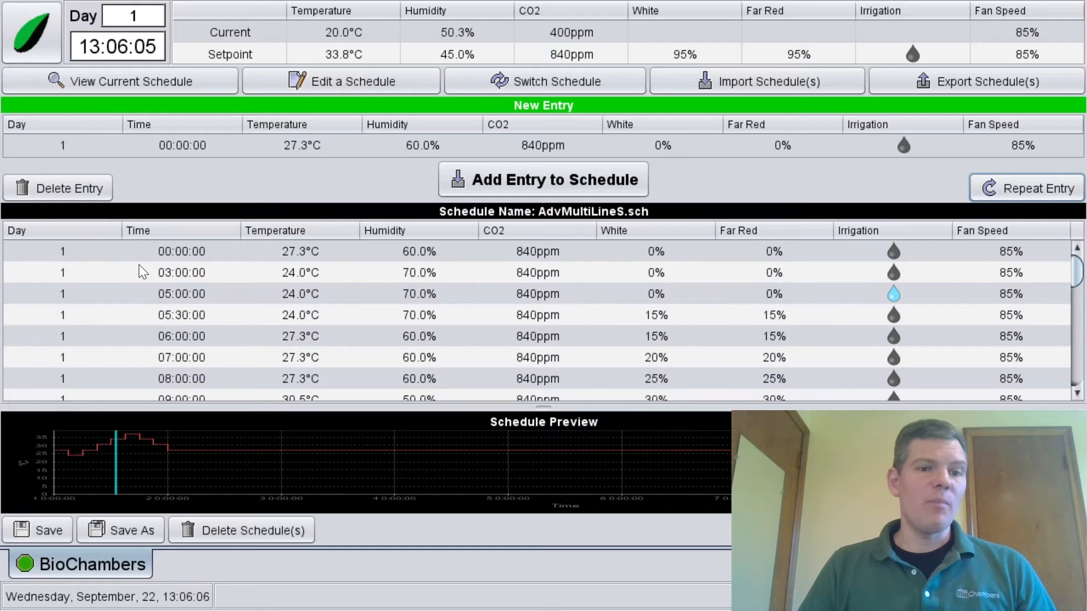
pyautogui.click(142, 271)
pyautogui.click(997, 184)
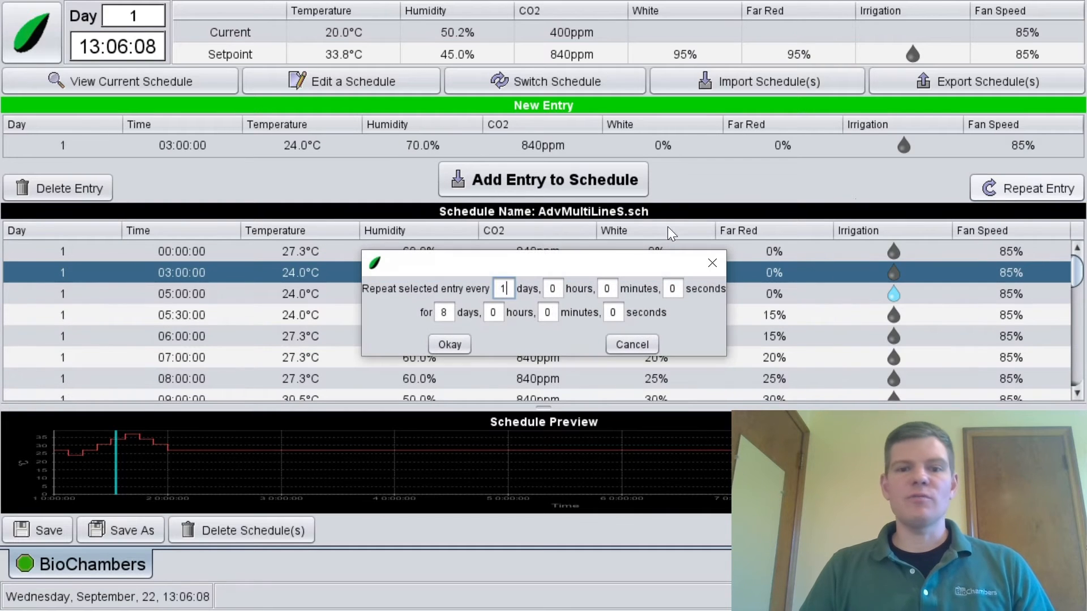
pyautogui.click(449, 346)
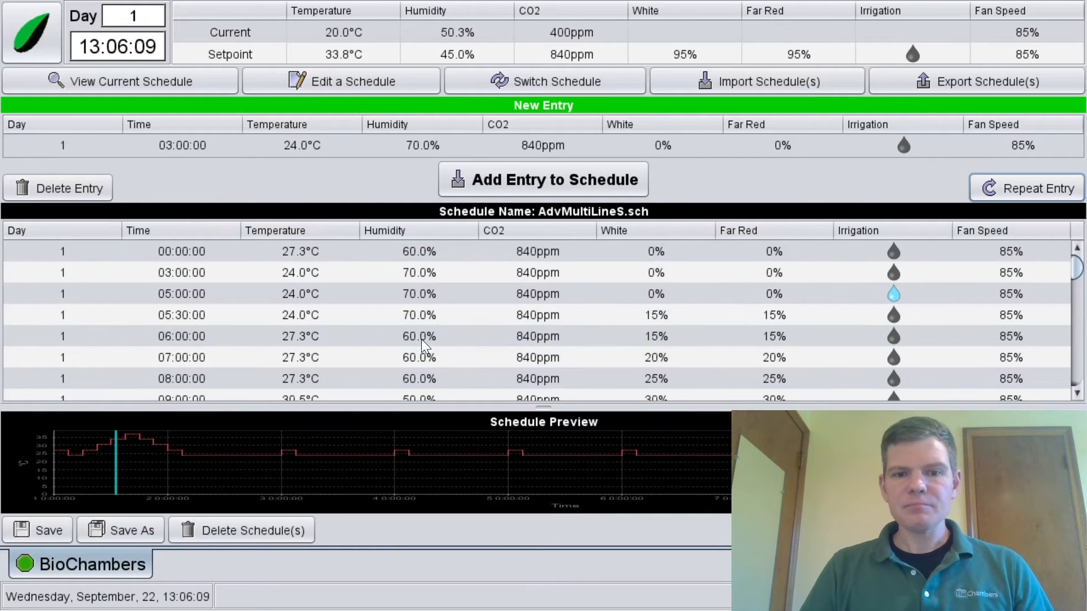
# Step: Load the day 2 00:00:00 entry for editing and set its temperature to 17.0°C
pyautogui.scroll(-2, 356, 341)
pyautogui.scroll(-8, 354, 334)
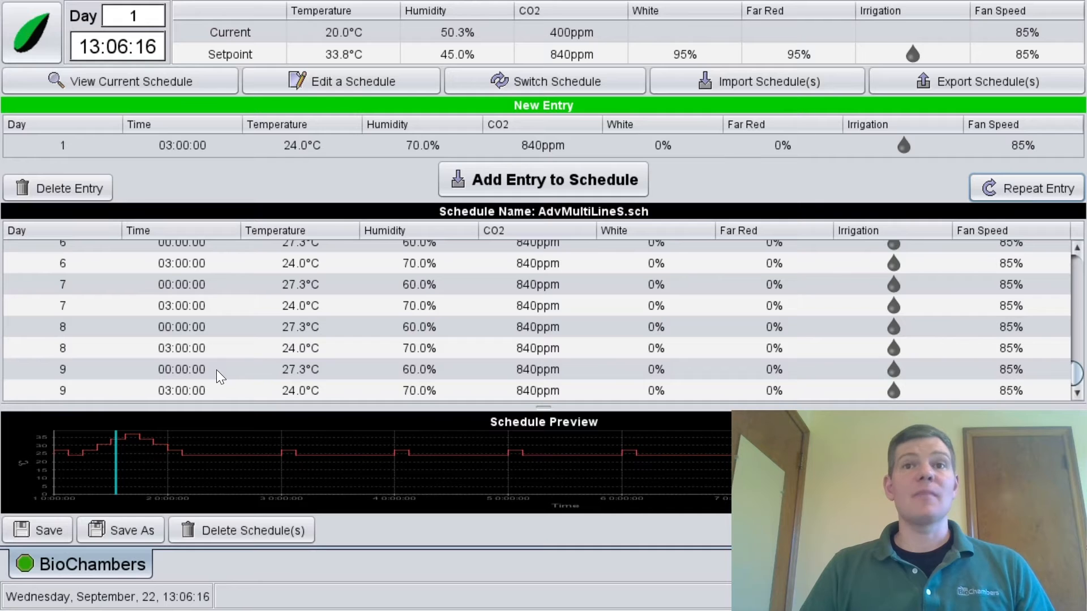
pyautogui.scroll(4, 217, 369)
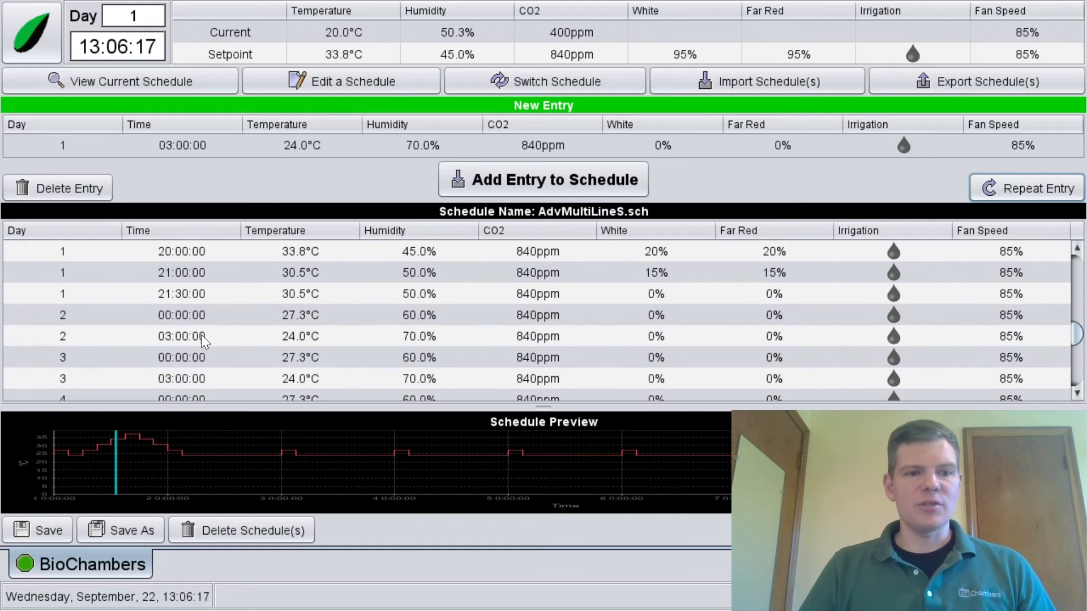
pyautogui.click(192, 315)
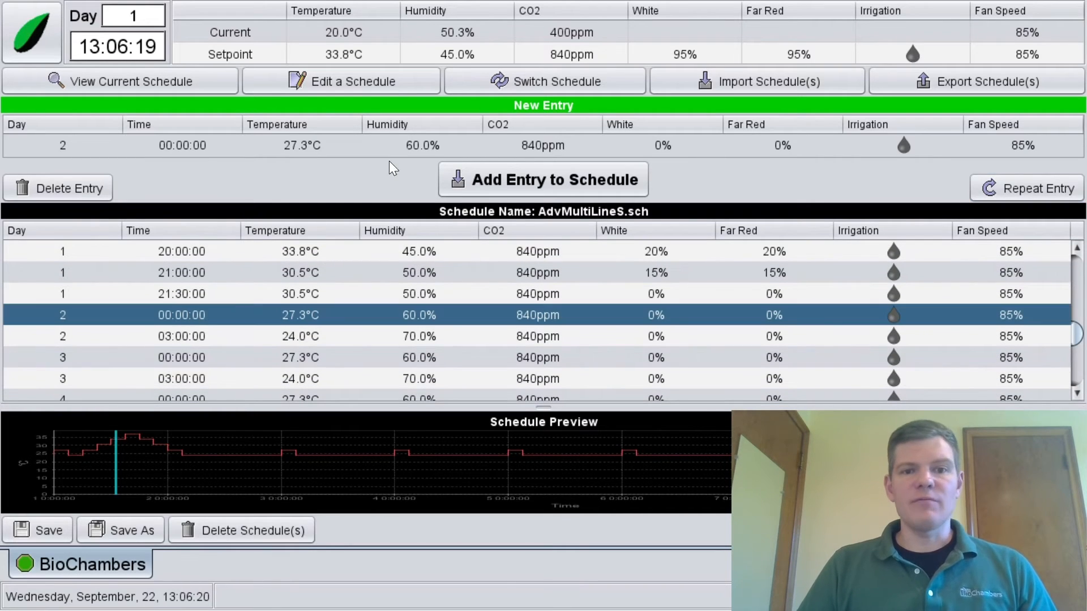
pyautogui.click(291, 146)
pyautogui.click(415, 241)
pyautogui.click(422, 378)
pyautogui.click(494, 463)
# Step: Set the humidity to 75.0% and overwrite the existing day 2 00:00:00 entry with the edited values
pyautogui.click(664, 303)
pyautogui.click(424, 365)
pyautogui.click(486, 309)
pyautogui.click(487, 439)
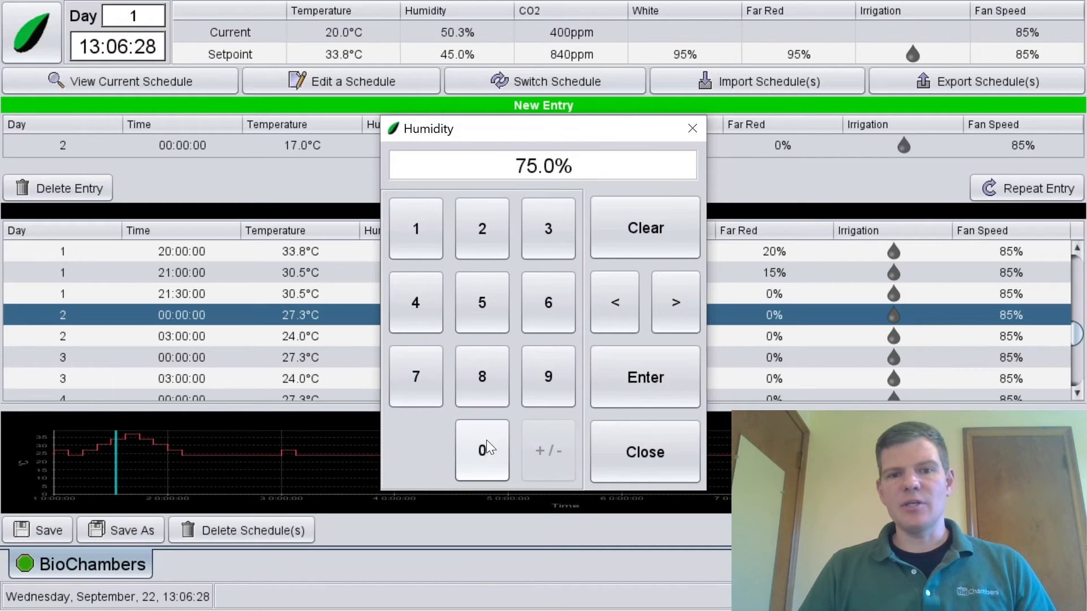
pyautogui.click(672, 303)
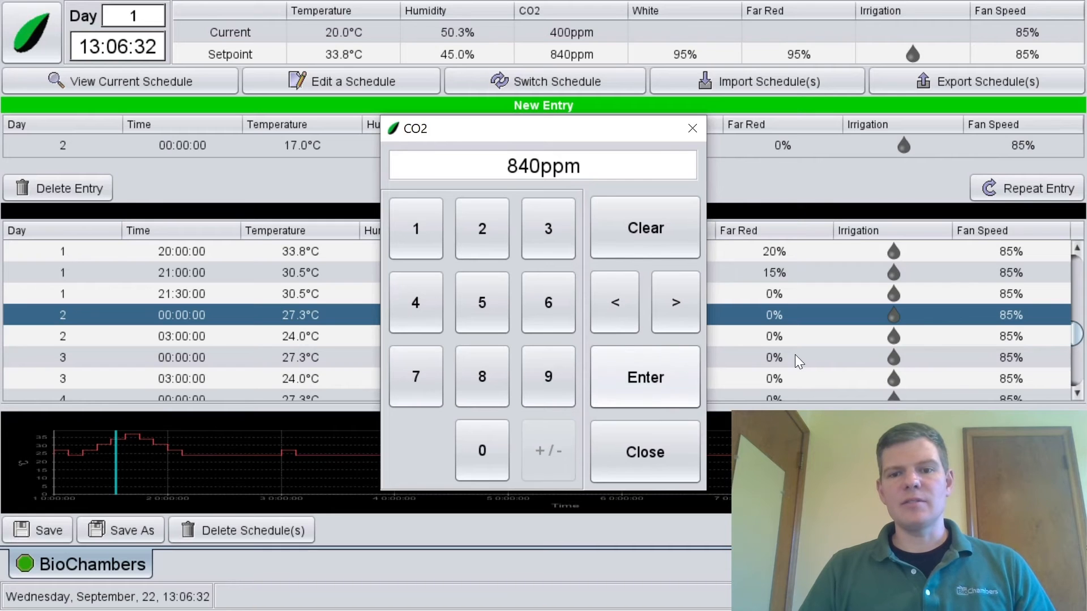
pyautogui.click(672, 390)
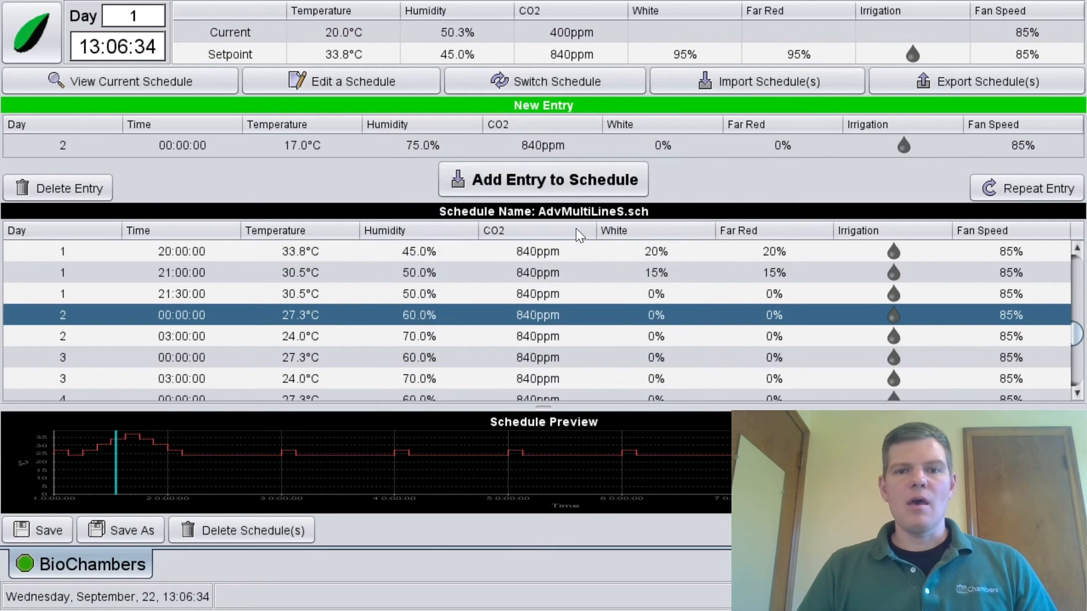
pyautogui.click(562, 183)
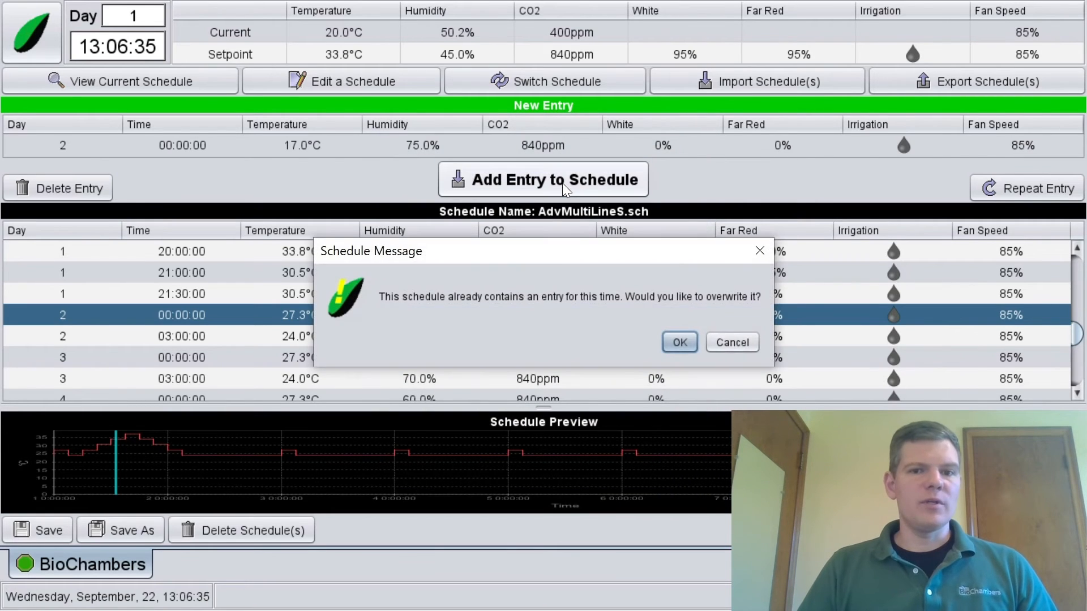
pyautogui.click(682, 341)
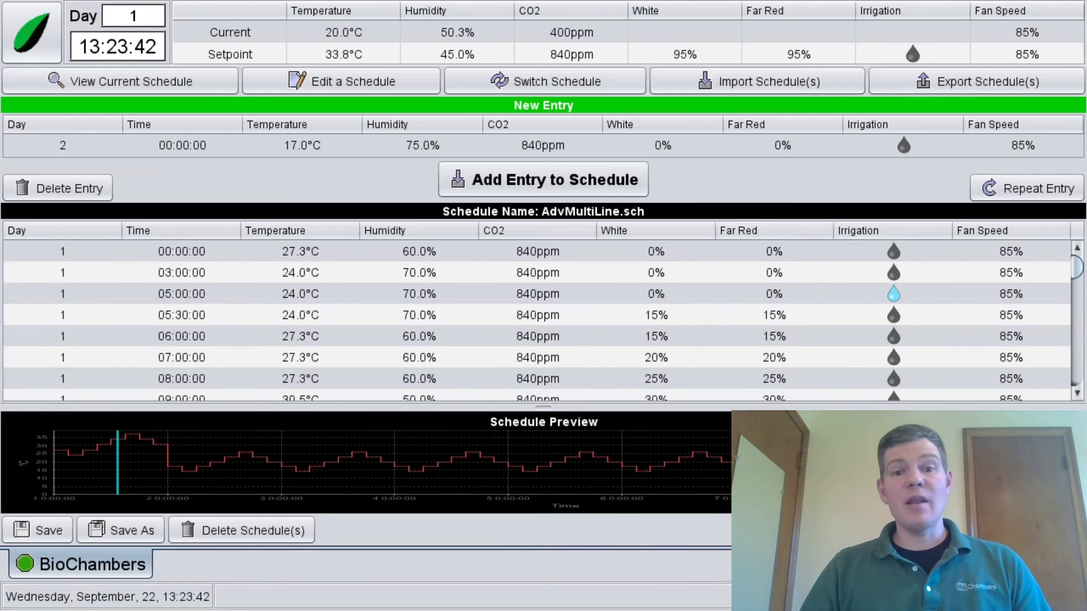
# Step: Examine the completed AdvMultiLine.sch entries from day 1 through day 7
pyautogui.scroll(-1, 918, 273)
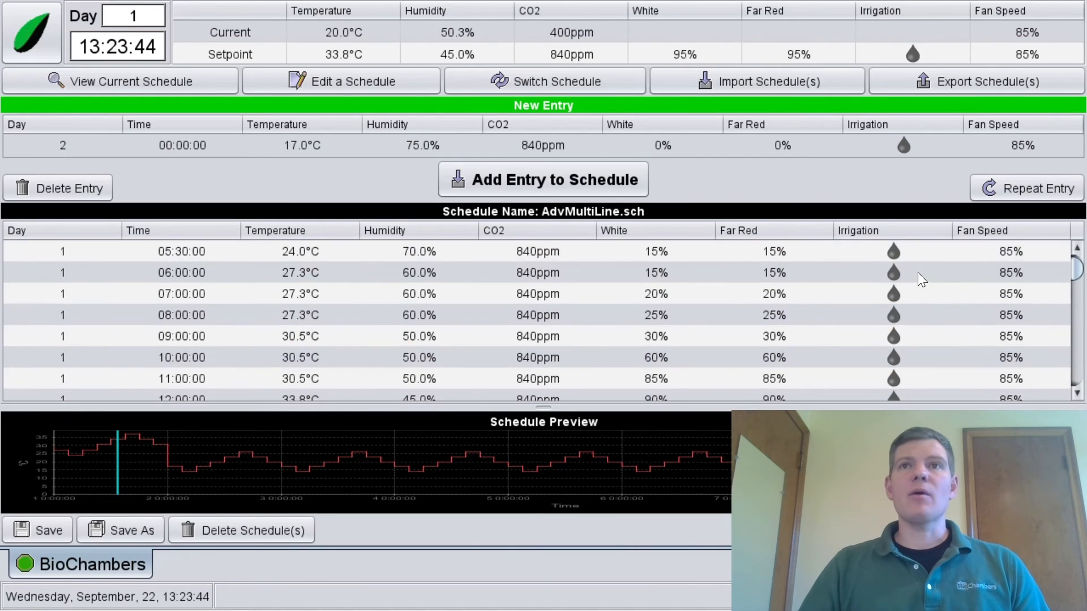
pyautogui.scroll(-3, 918, 273)
pyautogui.scroll(-6, 918, 272)
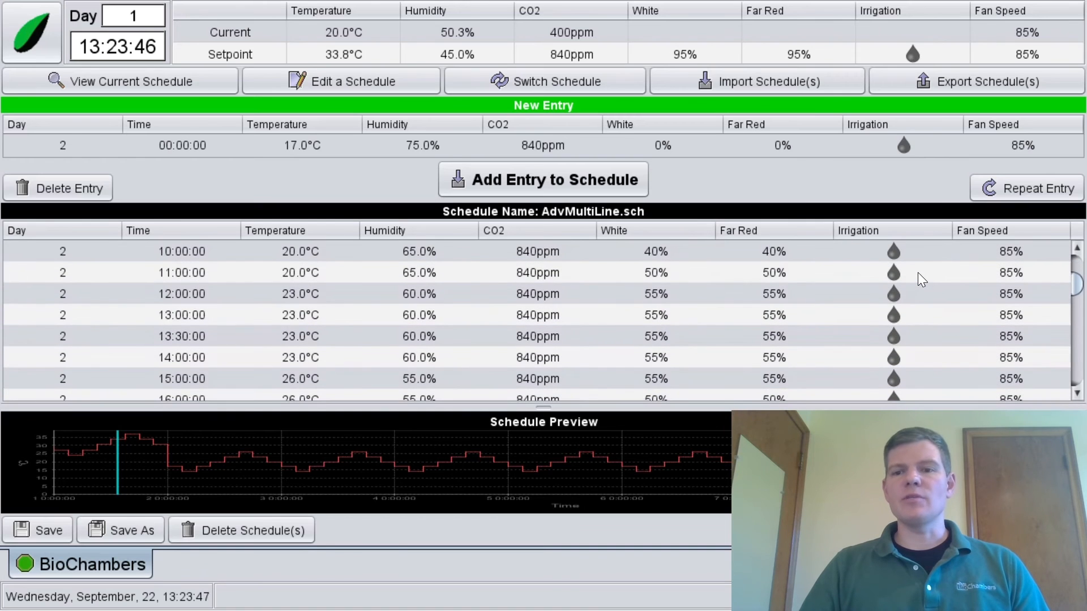
pyautogui.scroll(-3, 916, 272)
pyautogui.scroll(-5, 917, 273)
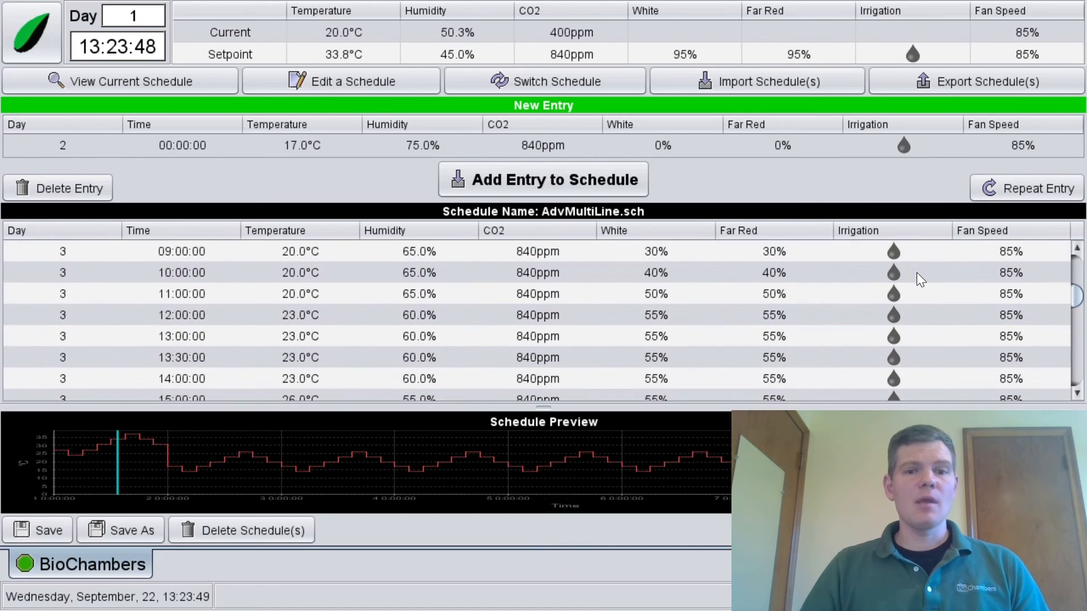
pyautogui.scroll(-2, 916, 272)
pyautogui.scroll(-8, 916, 273)
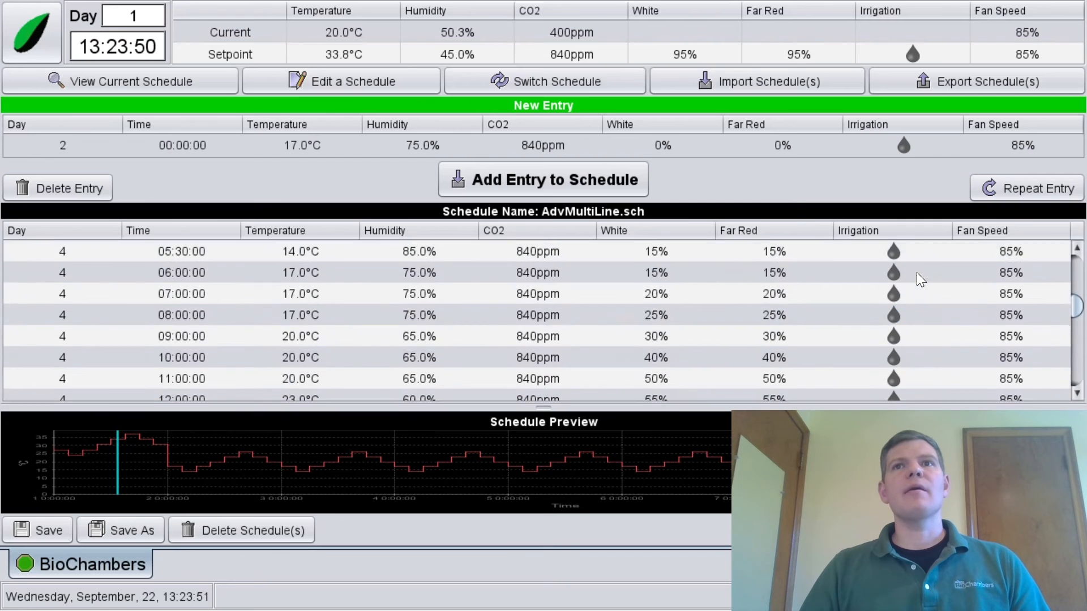
pyautogui.scroll(-6, 916, 272)
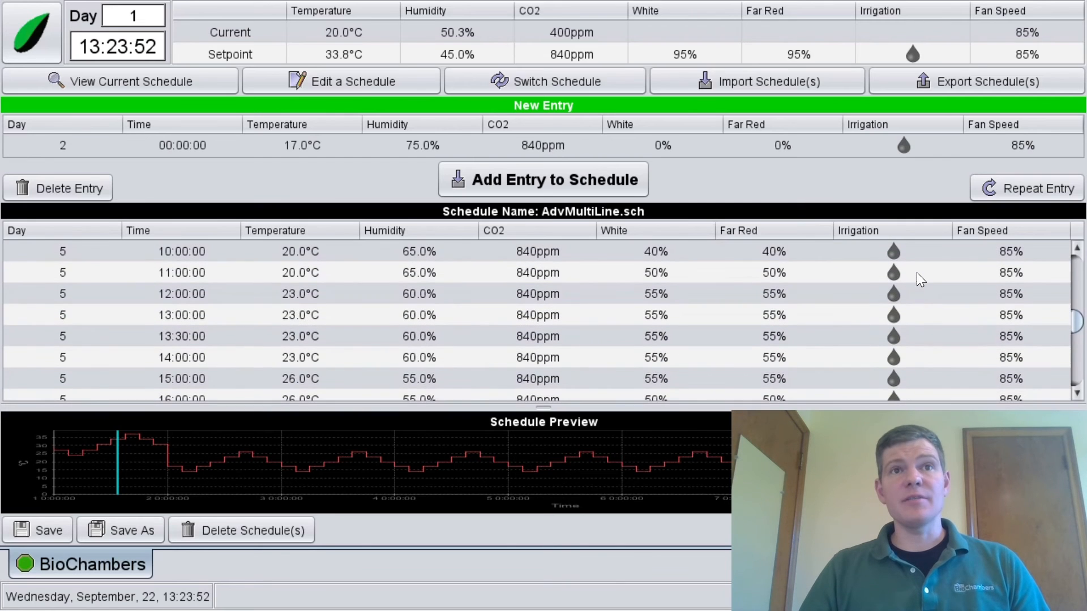
pyautogui.scroll(-3, 917, 272)
pyautogui.scroll(-4, 916, 272)
pyautogui.scroll(-5, 916, 272)
pyautogui.scroll(-4, 917, 272)
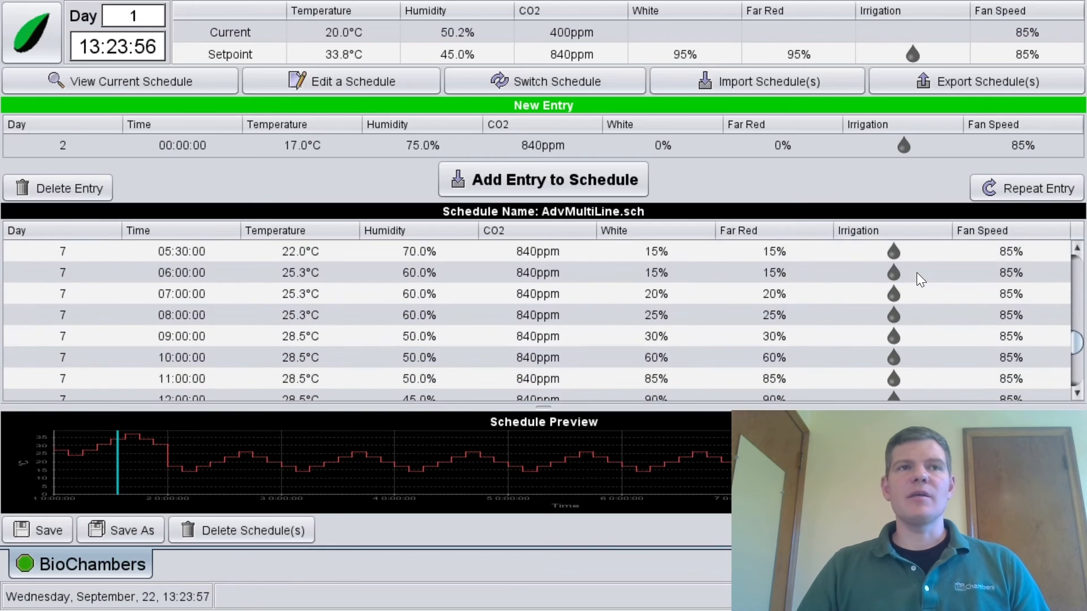
# Step: Examine the remaining AdvMultiLine.sch entries from day 7 through the end of day 9, and return to the first day 1 entry
pyautogui.scroll(-5, 917, 273)
pyautogui.scroll(-10, 916, 273)
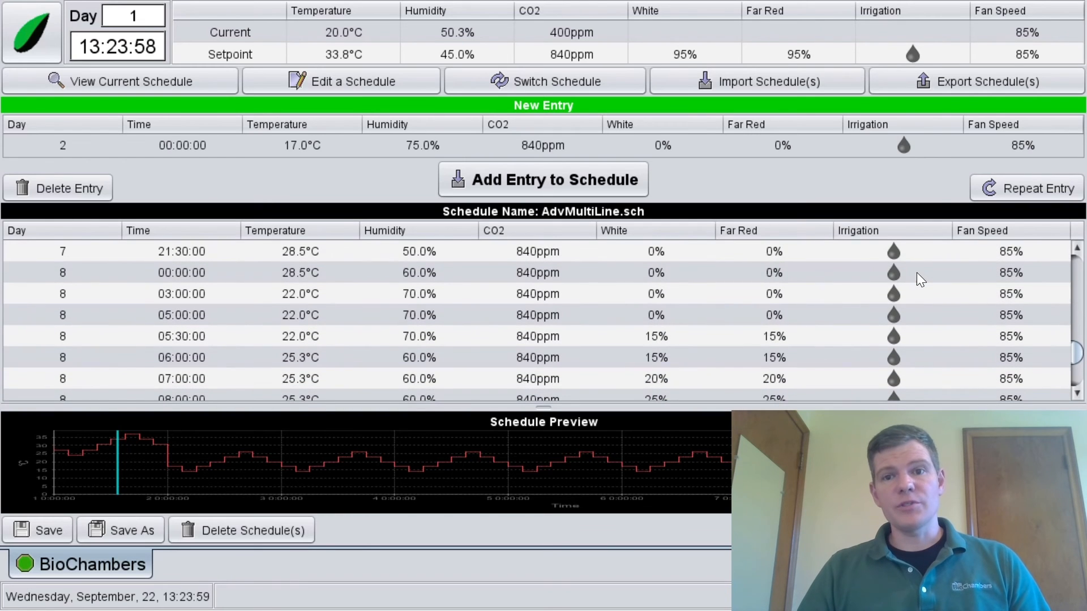
pyautogui.scroll(-4, 916, 272)
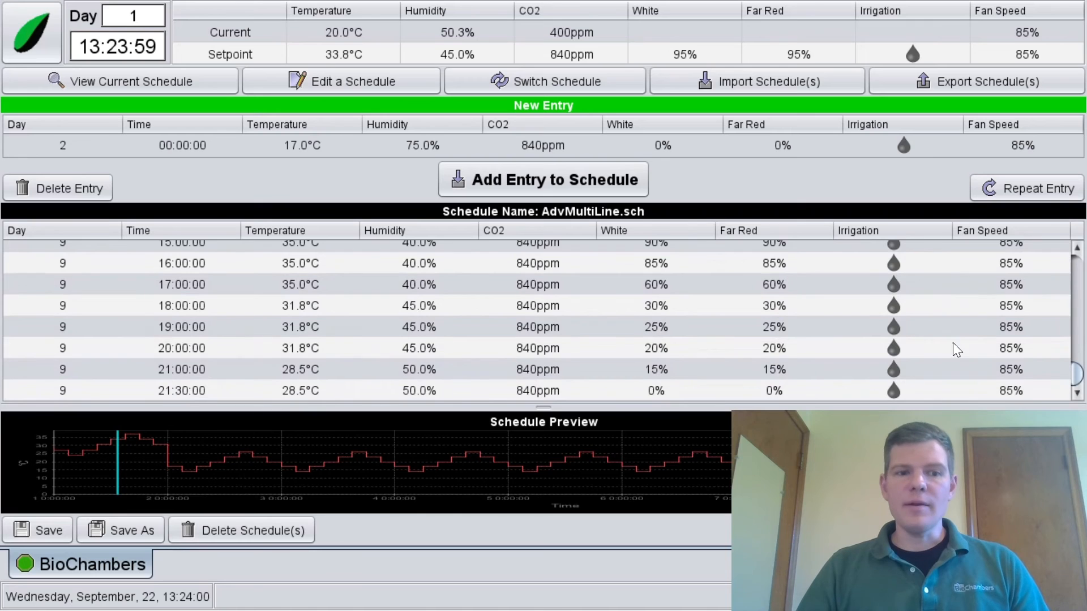
pyautogui.moveTo(1078, 386); pyautogui.dragTo(1018, 191)
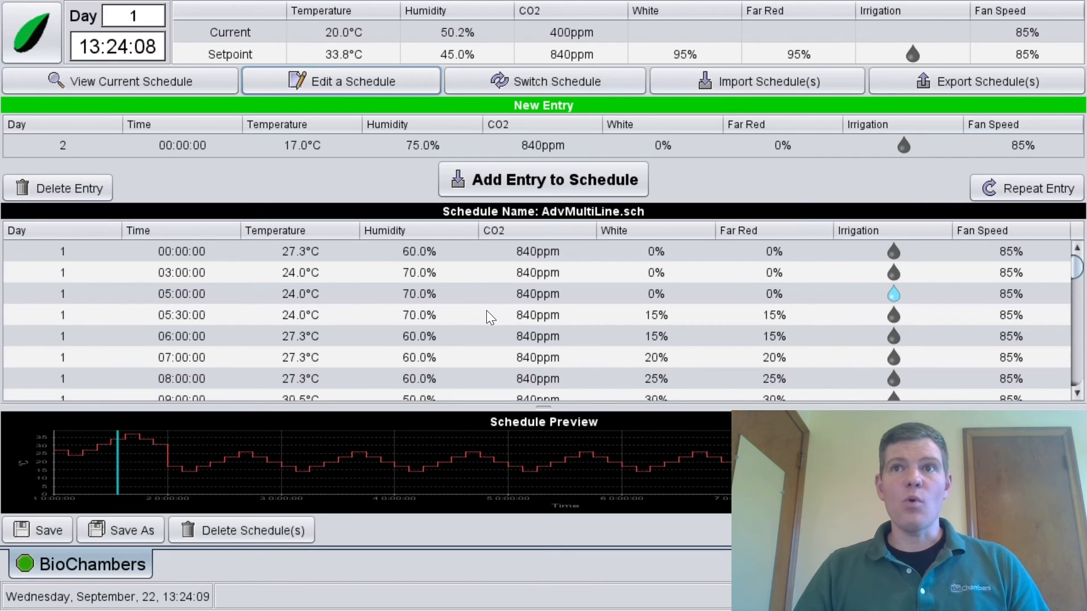
# Step: Save the AdvMultiLine.sch schedule and switch the chamber to it, starting by numerical day at day 1
pyautogui.click(51, 528)
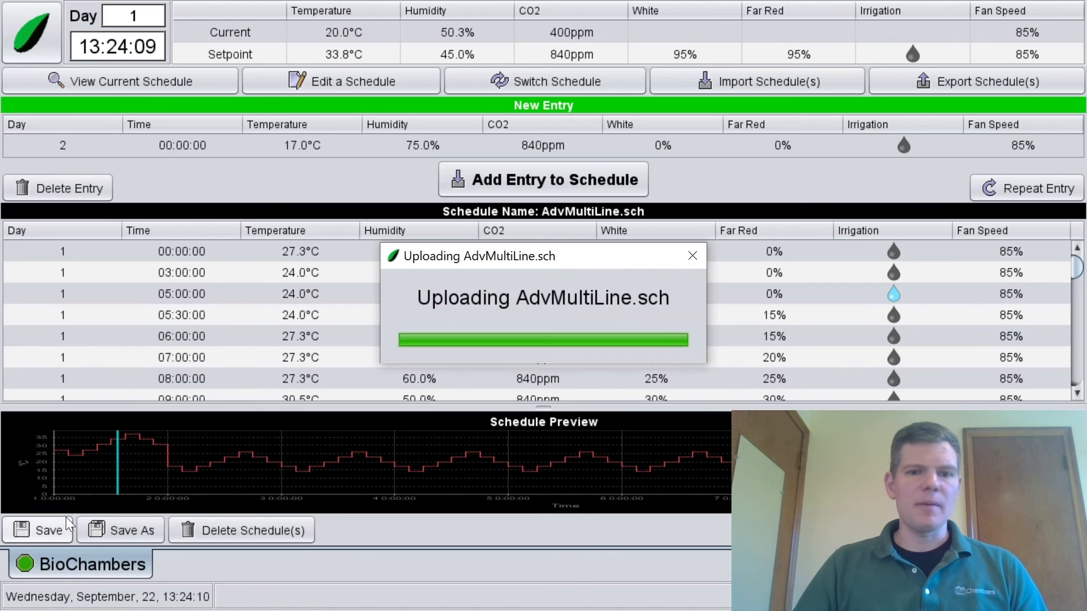
pyautogui.click(619, 341)
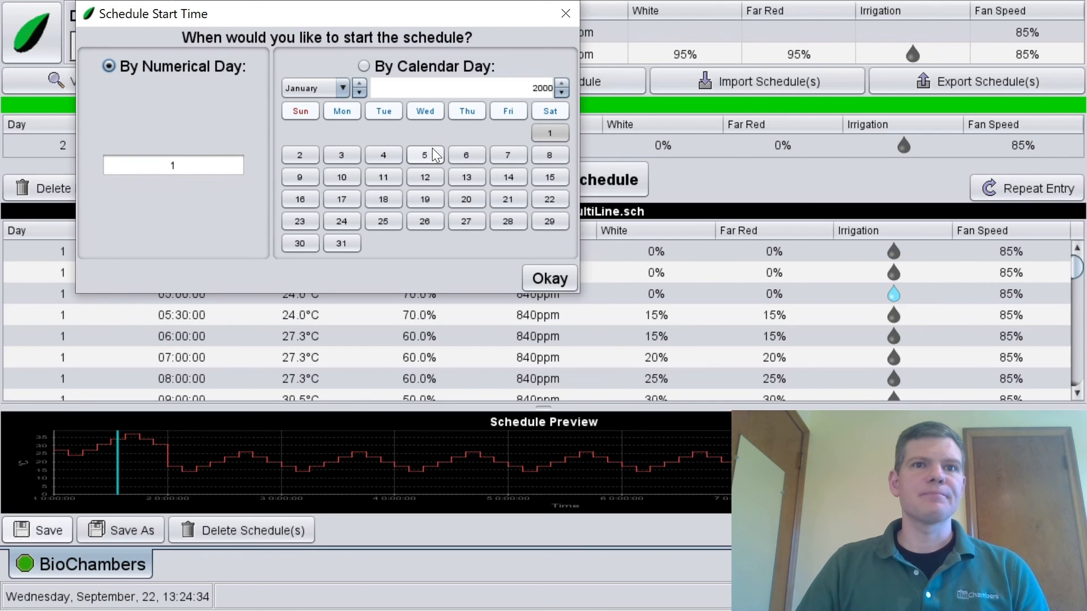
pyautogui.click(549, 279)
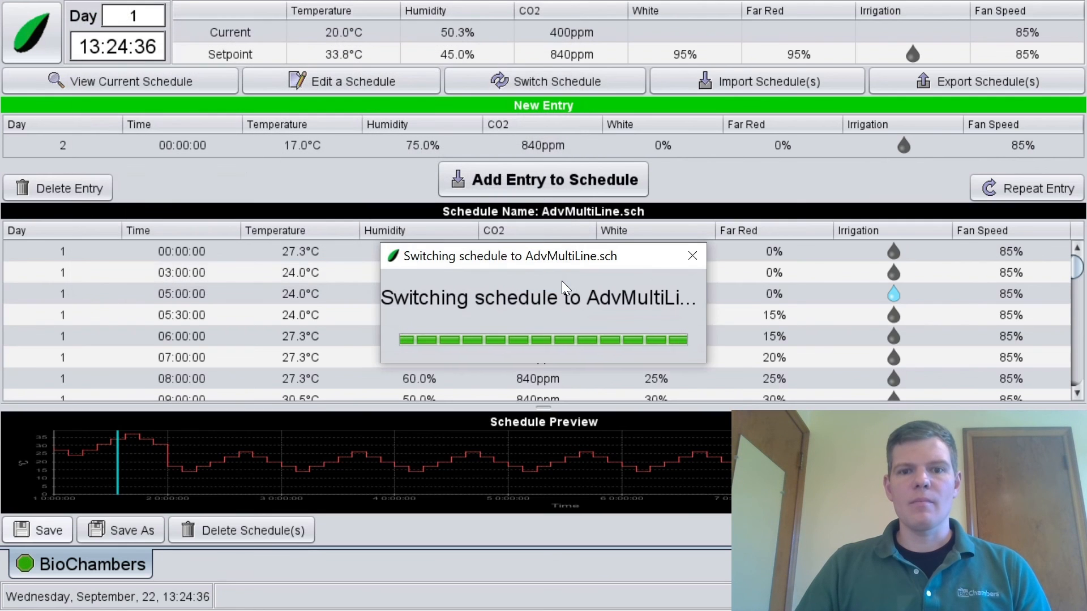